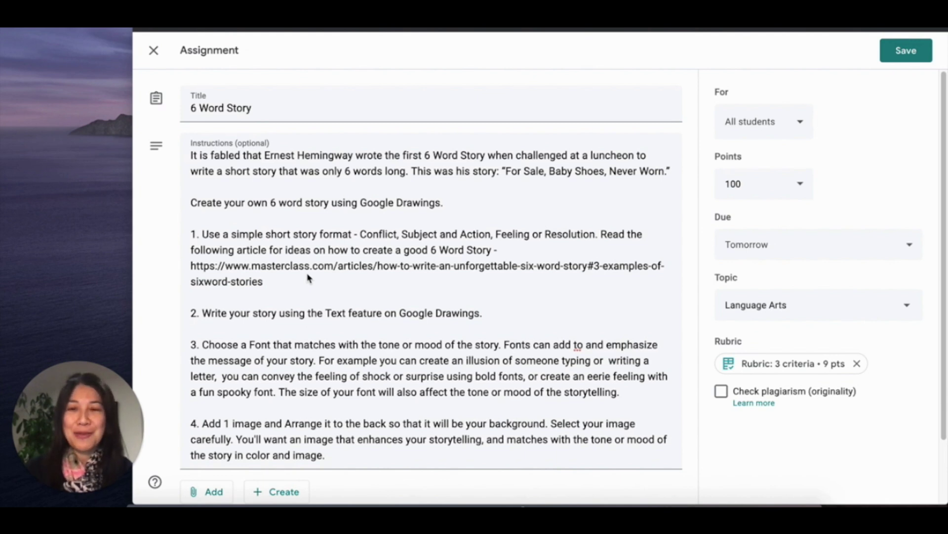
Check the 6 Word Story due date, then open the assignment's 3-criteria rubric.
scroll(328, 311, down, 2)
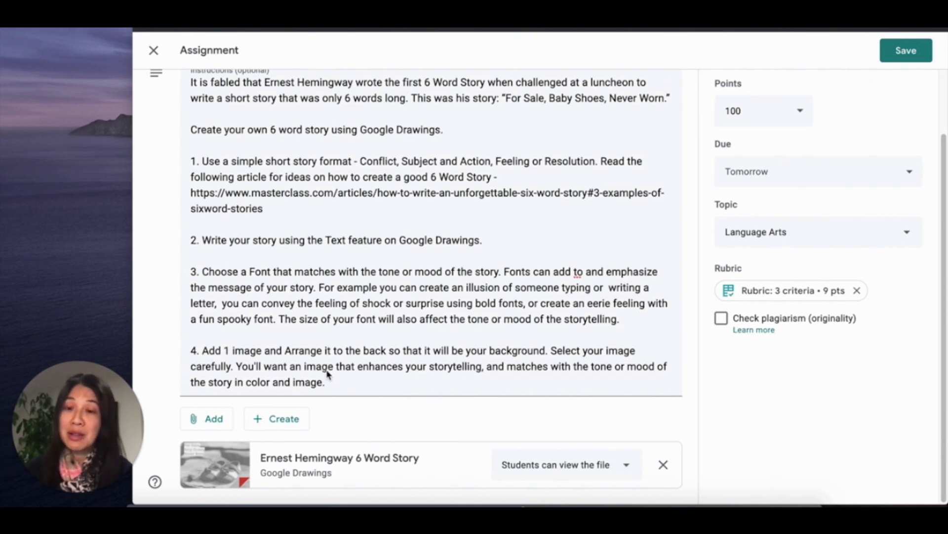
click(878, 176)
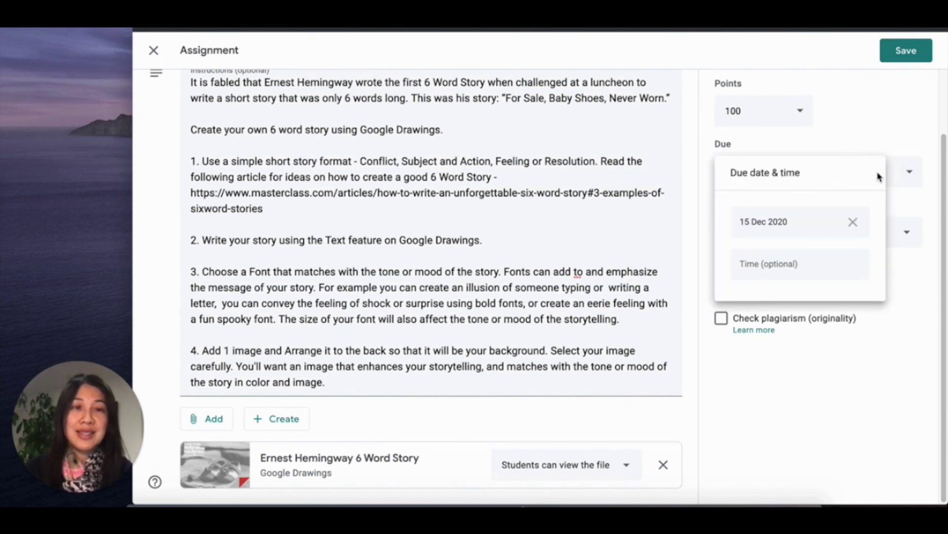
click(887, 121)
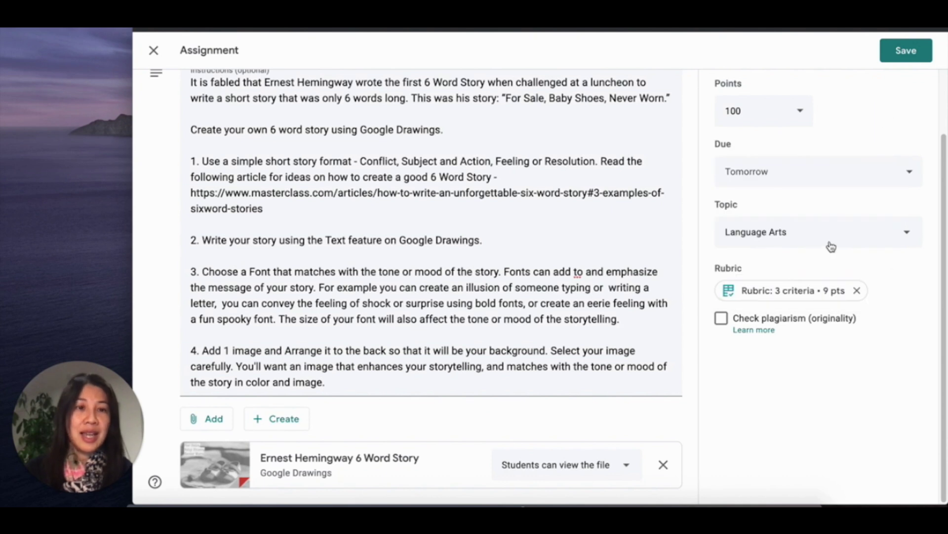
click(787, 290)
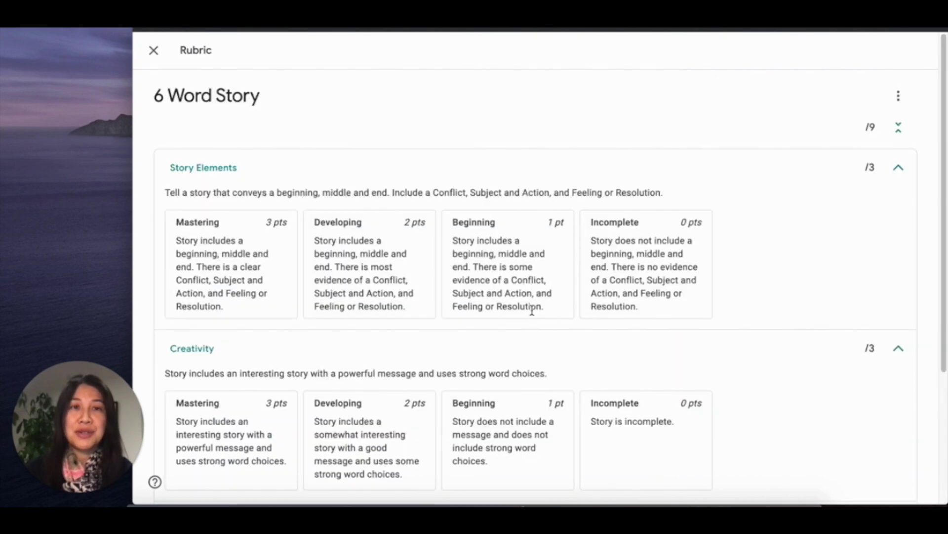
Scroll through the rubric's Story Elements and Creativity criteria.
scroll(605, 310, down, 4)
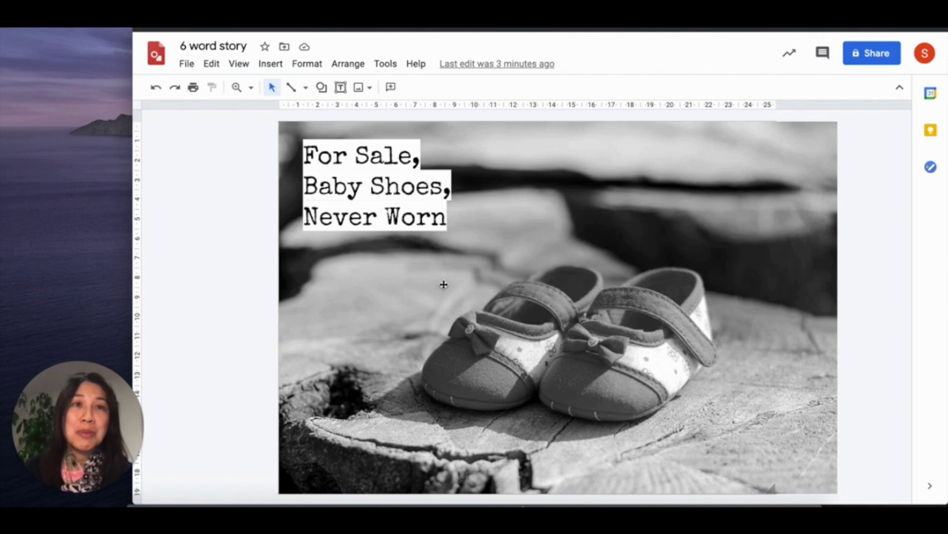
click(349, 161)
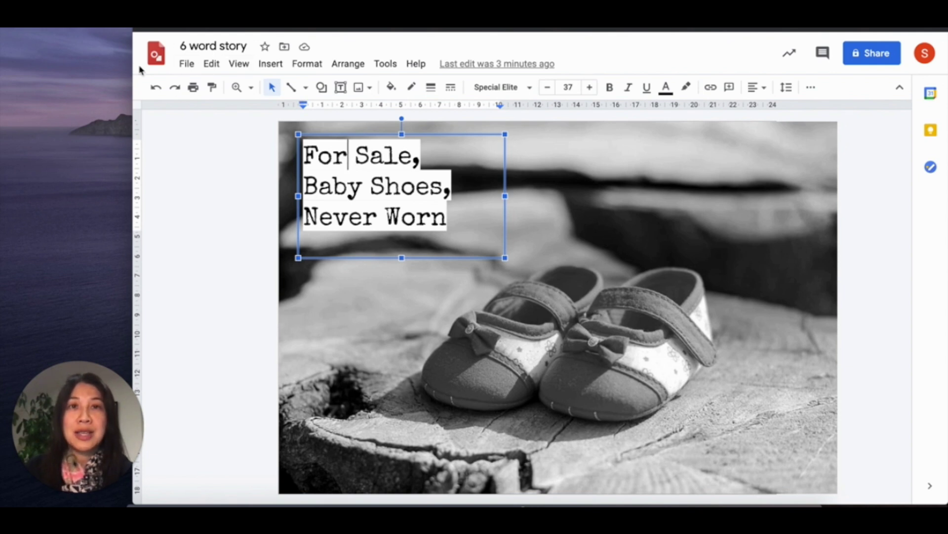
click(501, 90)
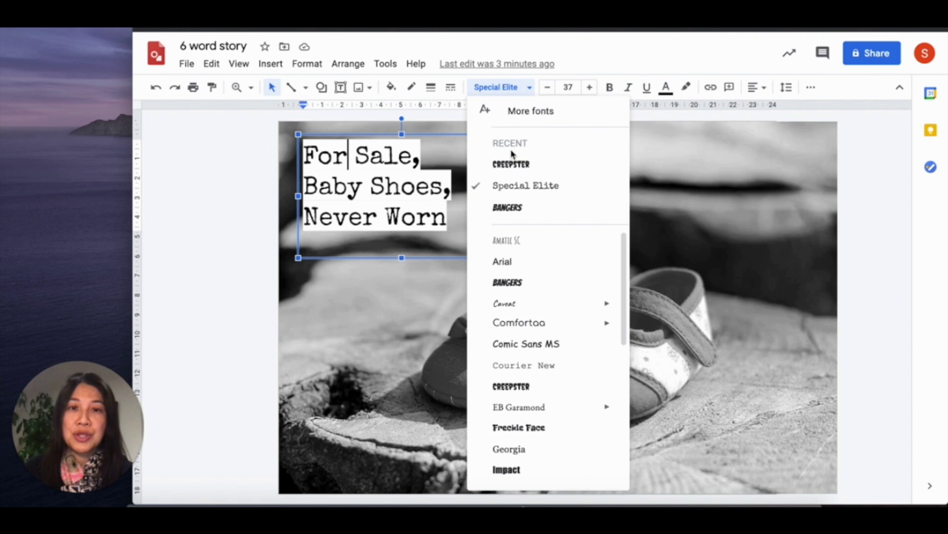
click(516, 112)
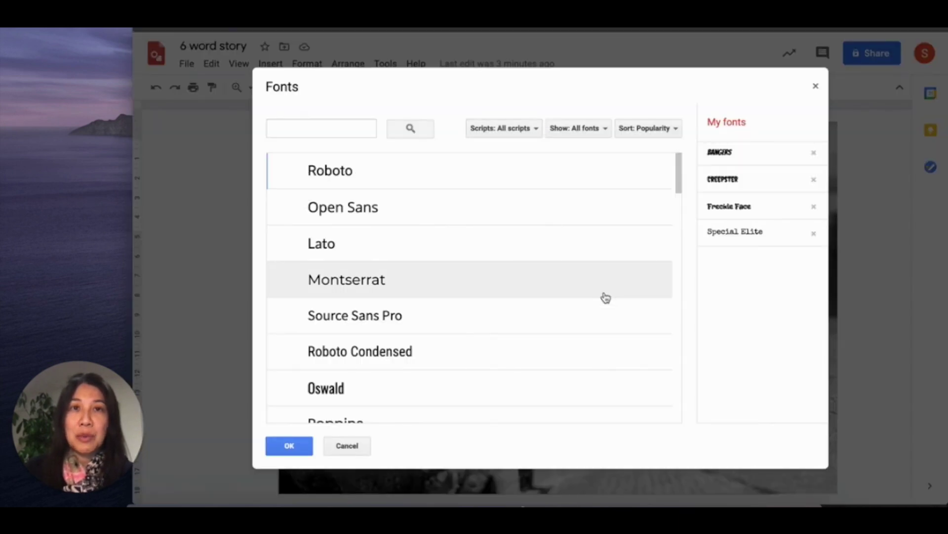
scroll(605, 297, down, 10)
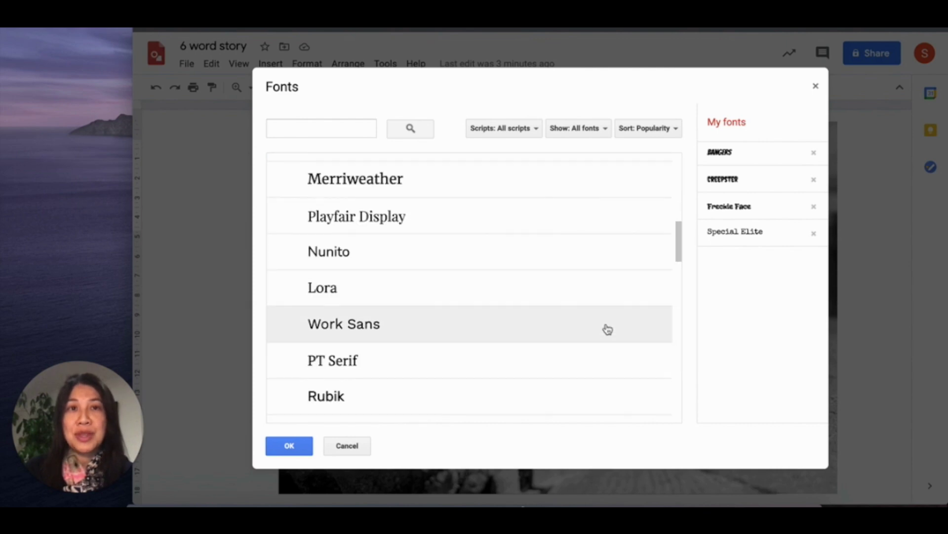
scroll(608, 329, down, 4)
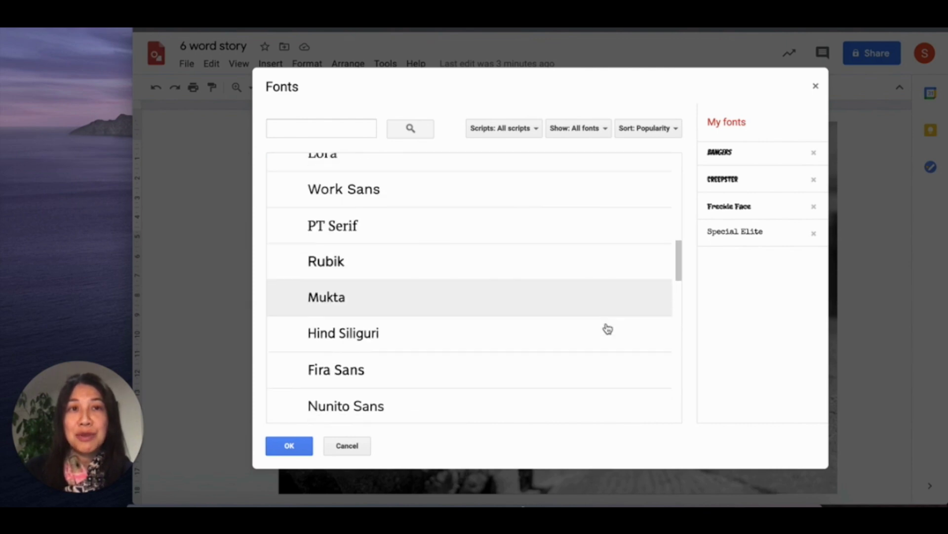
click(816, 87)
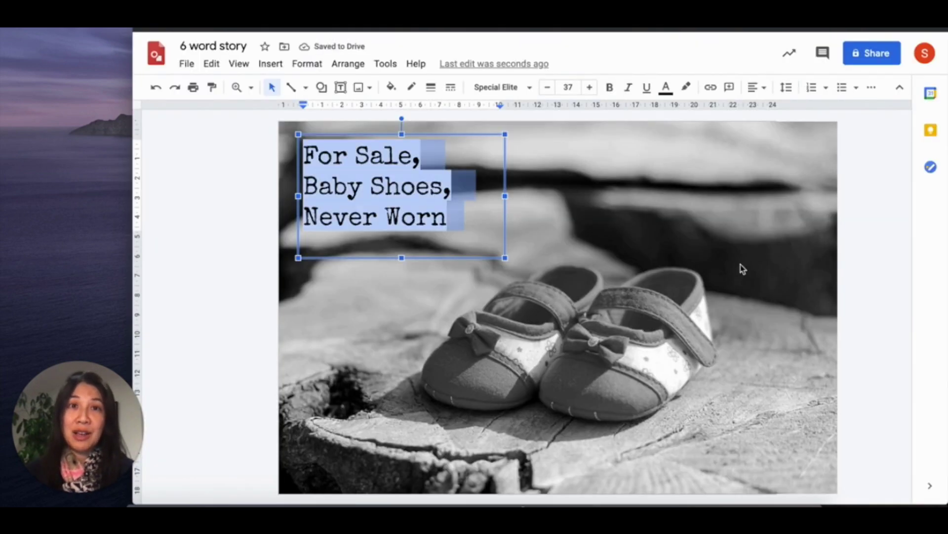
Set the caption to Creepster at size 70 in a wider text box, trying Bangers first.
key(ctrl+z)
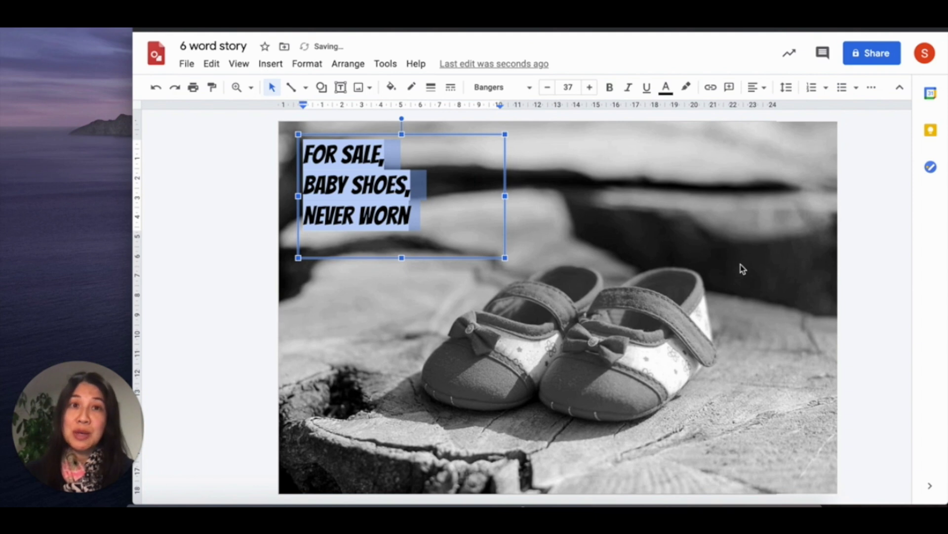
key(ctrl+z)
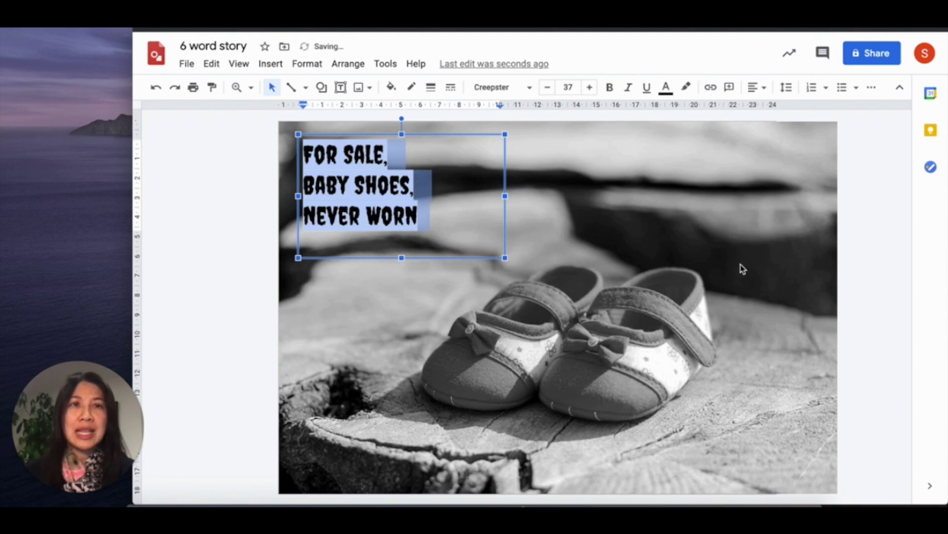
key(ctrl+z)
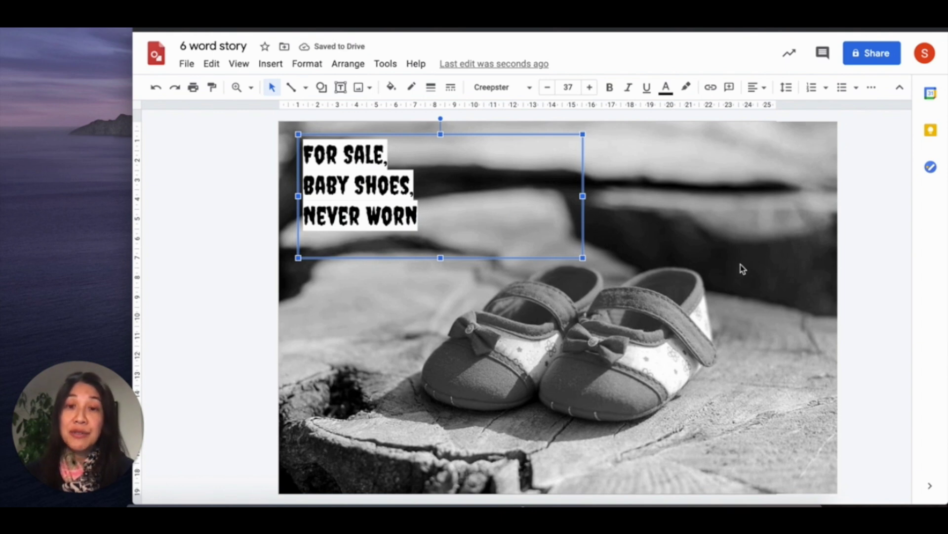
key(ctrl+z)
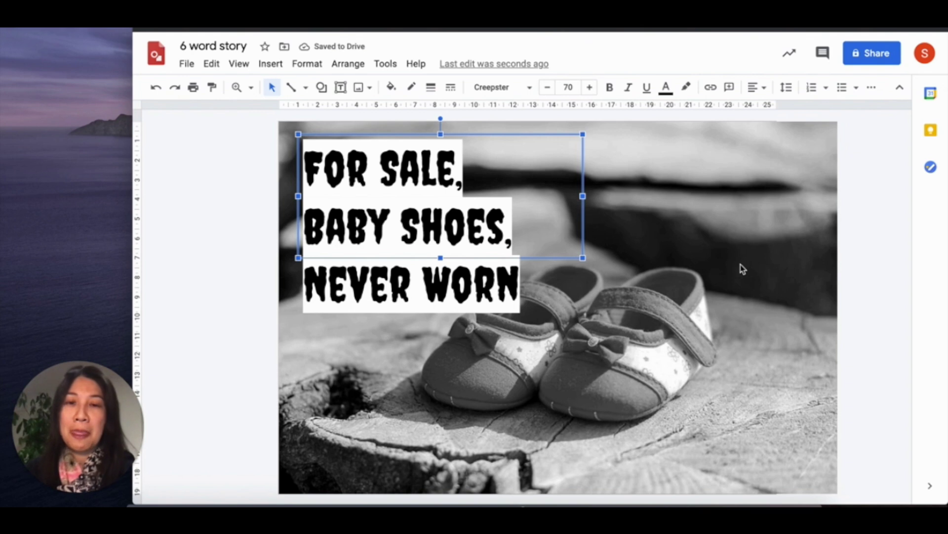
click(769, 247)
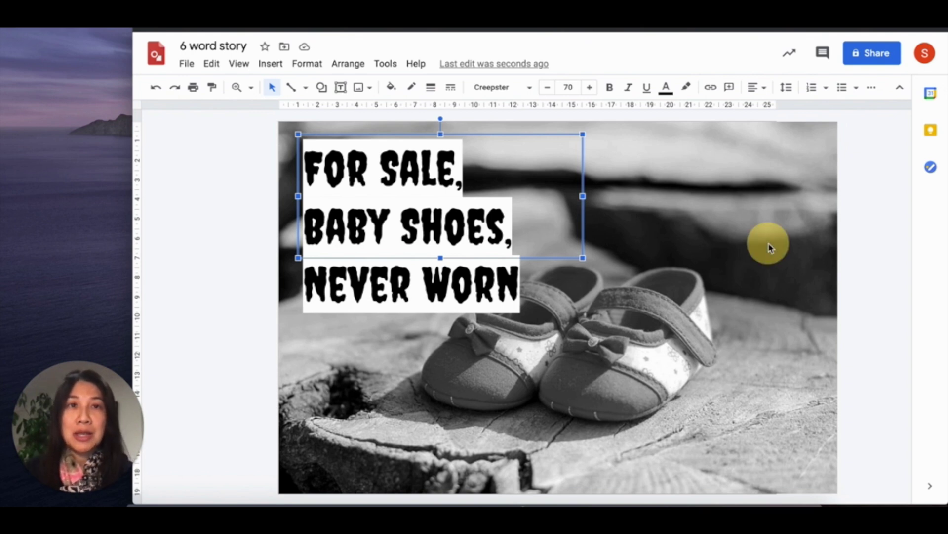
Search the web for 'baby shoes' images, browse the results, then close the search panel.
click(372, 89)
click(378, 132)
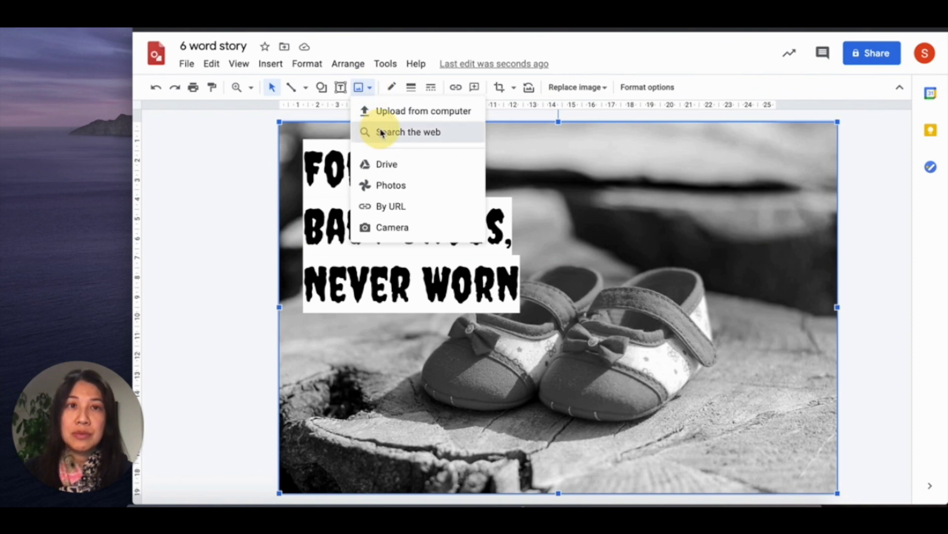
text(baby shoes)
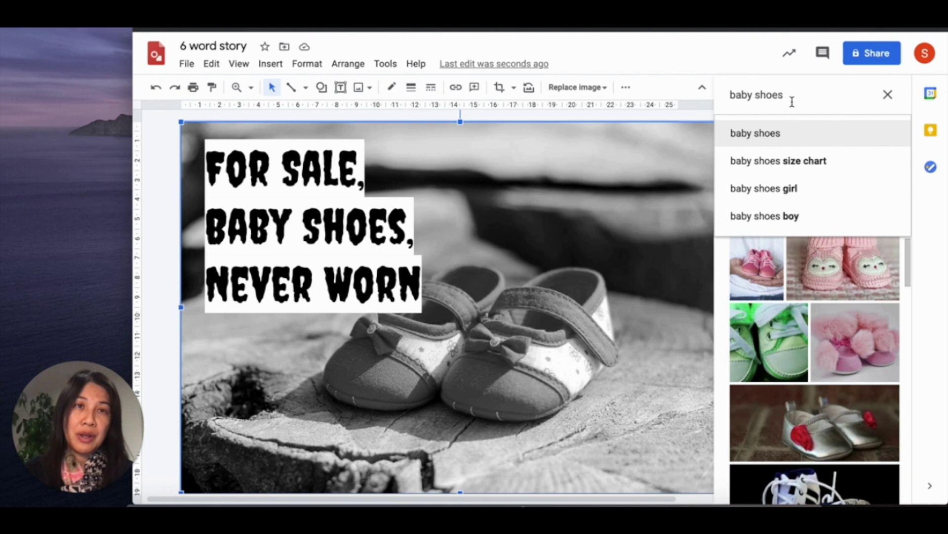
scroll(829, 350, down, 2)
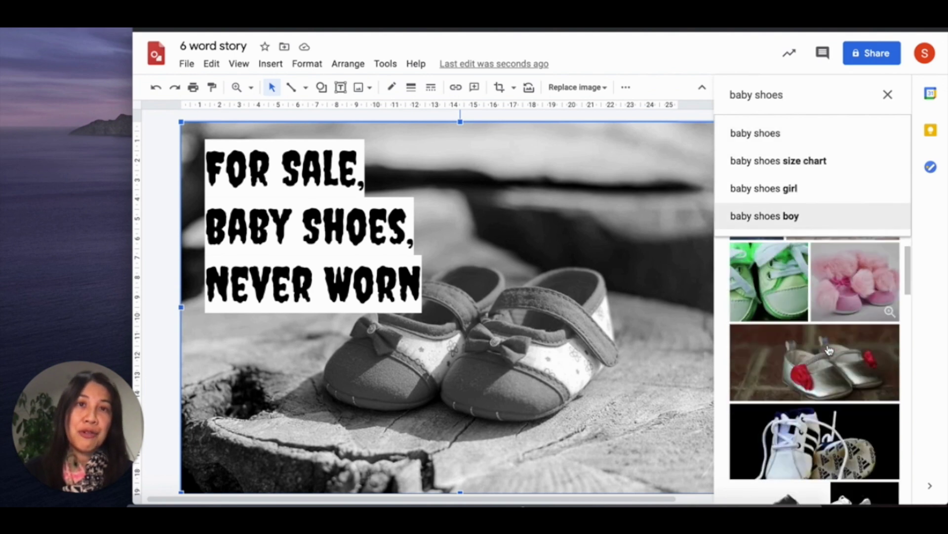
scroll(829, 350, down, 6)
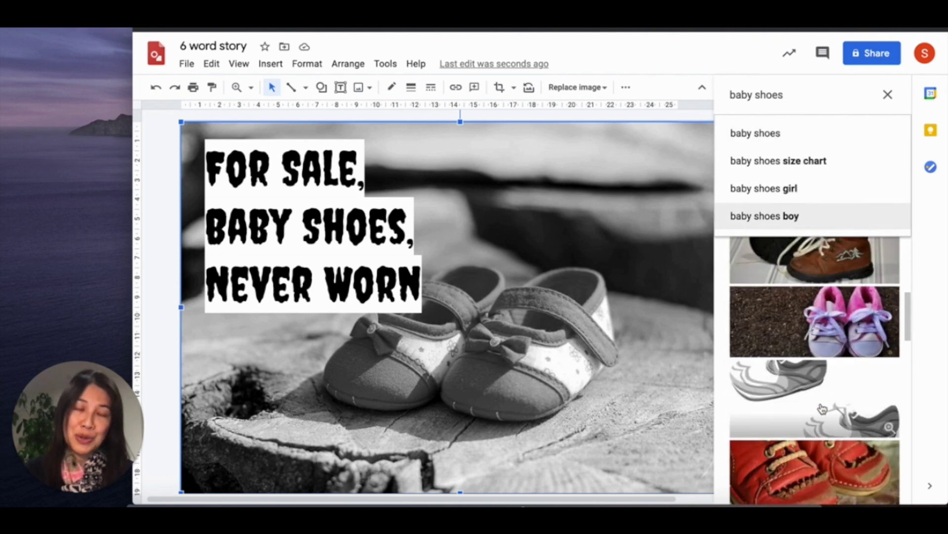
scroll(822, 409, down, 1)
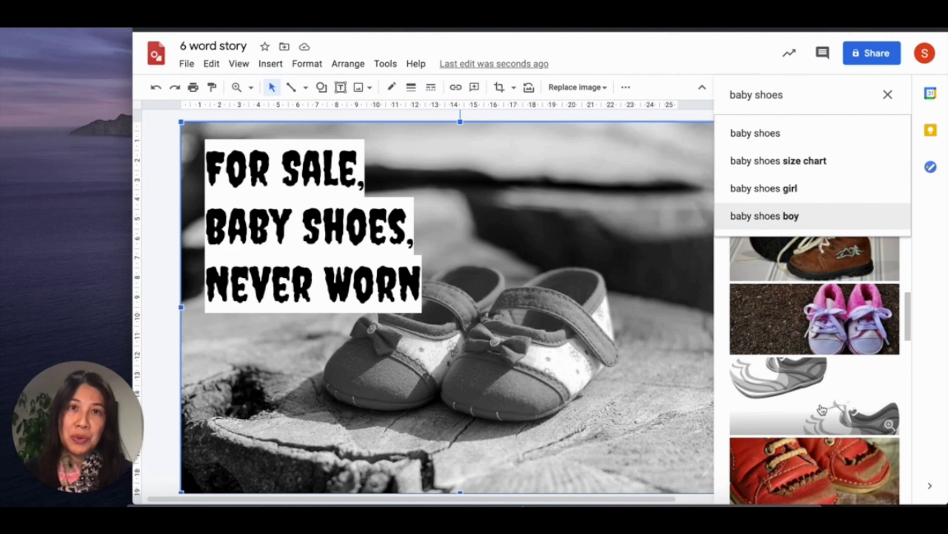
scroll(822, 409, down, 1)
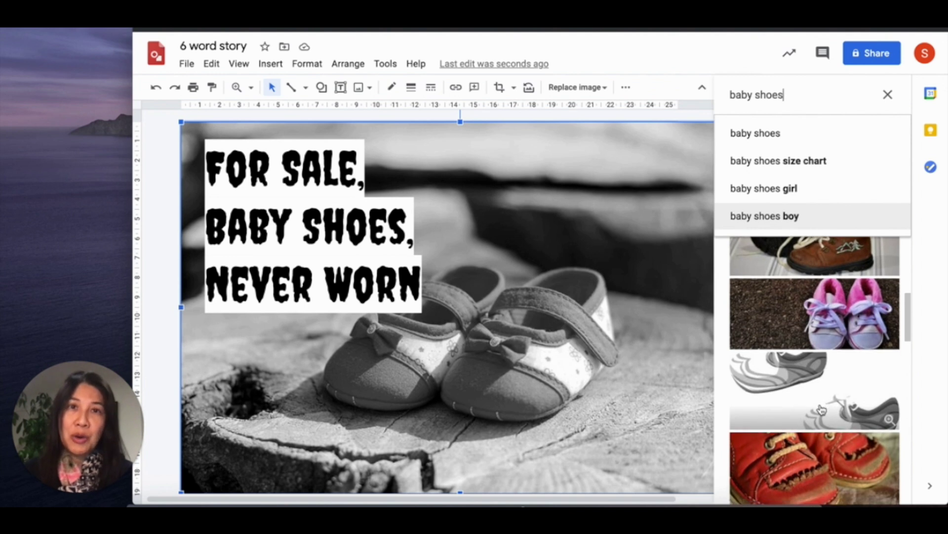
click(888, 96)
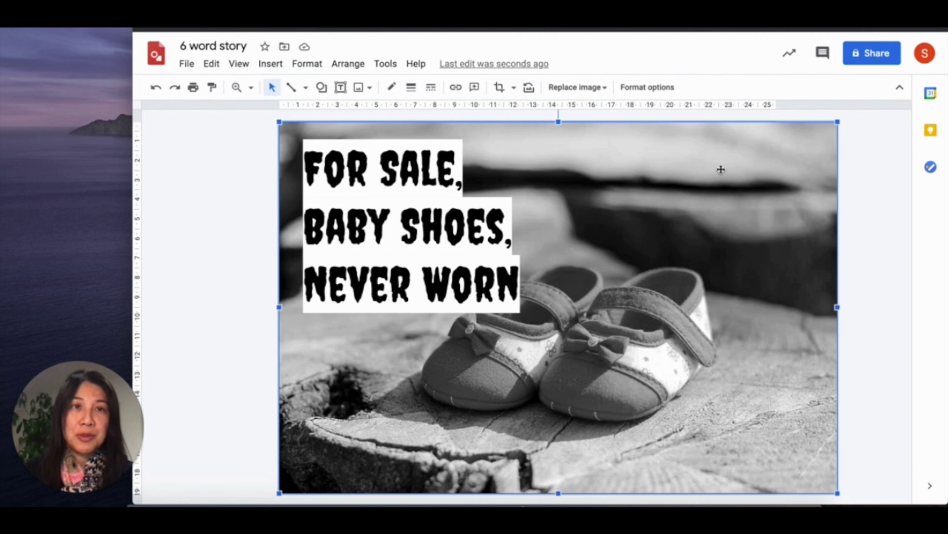
click(660, 88)
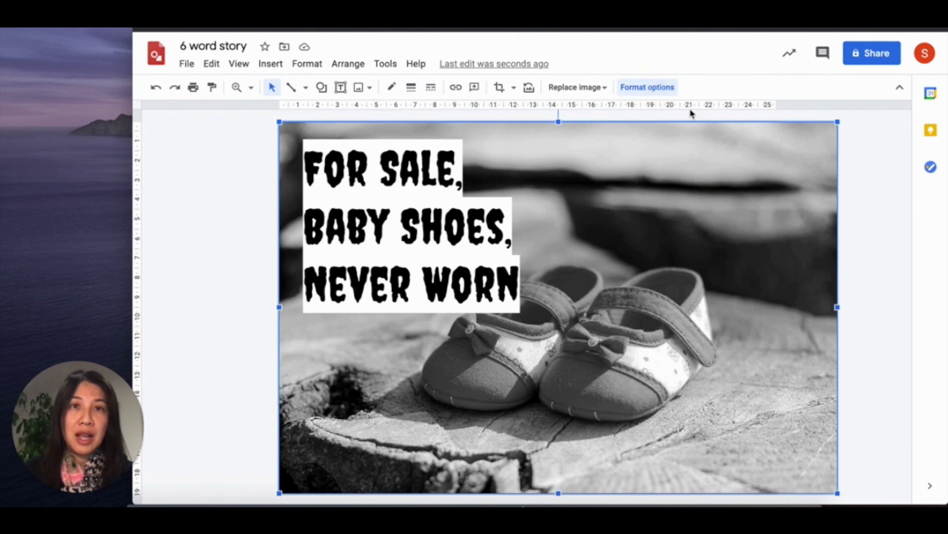
Browse the Re-colour presets, including Greyscale, for the baby-shoes image.
click(843, 247)
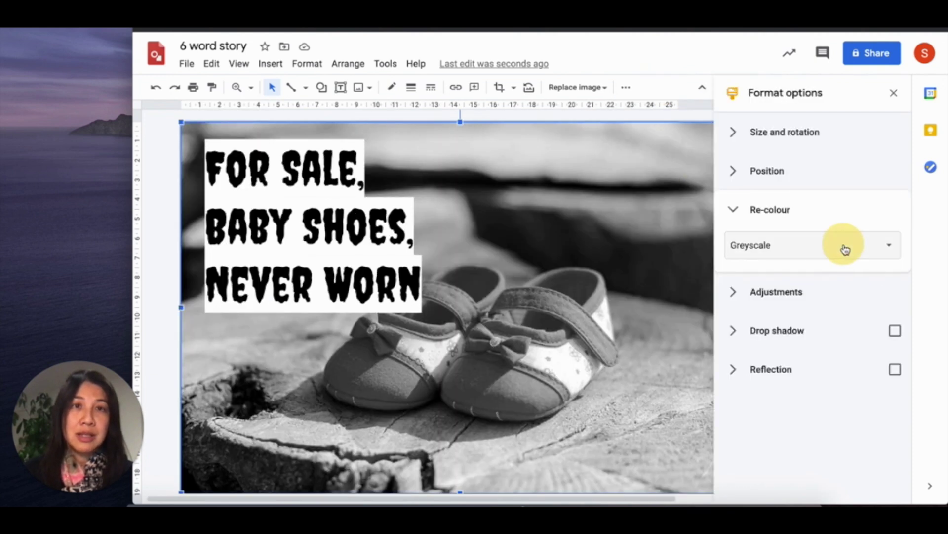
scroll(845, 286, down, 4)
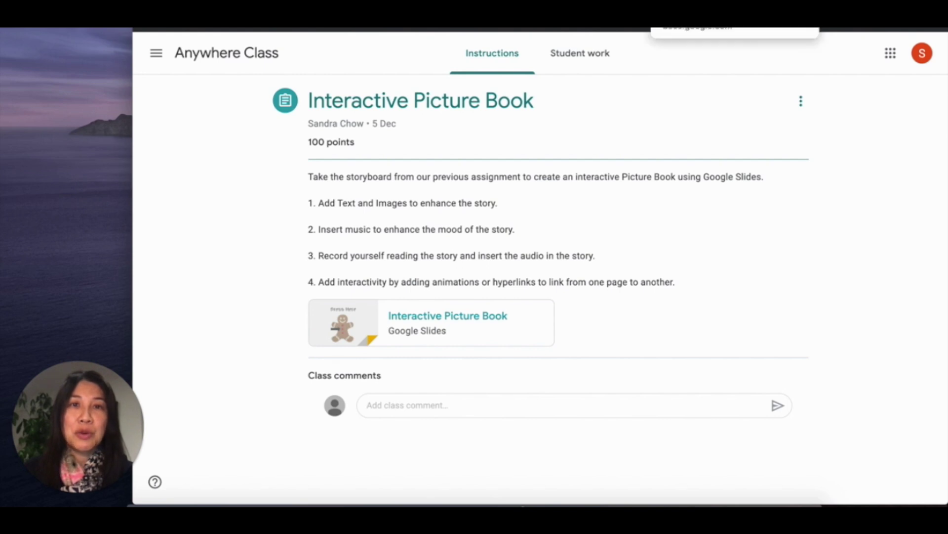
Open the Interactive Picture Book slides attachment and bring up the Picture book deck.
click(692, 20)
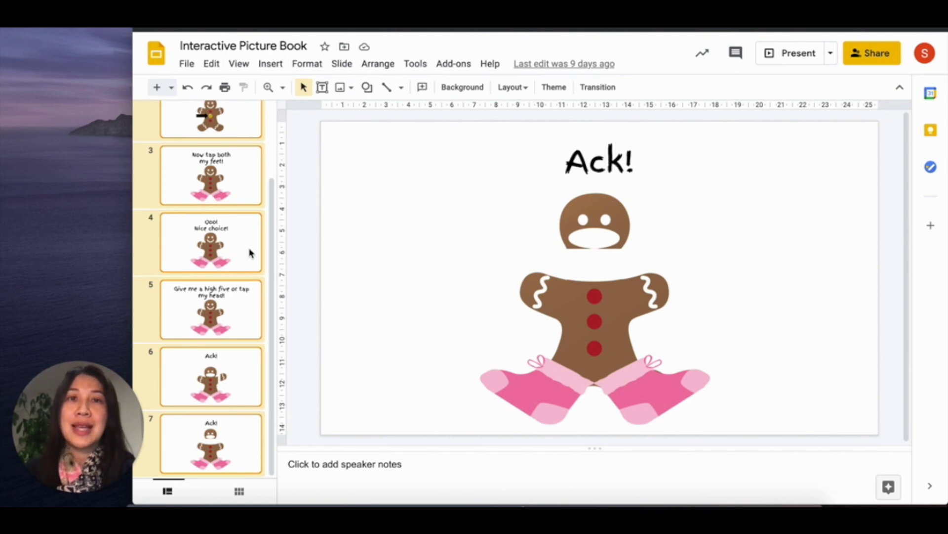
scroll(249, 253, up, 3)
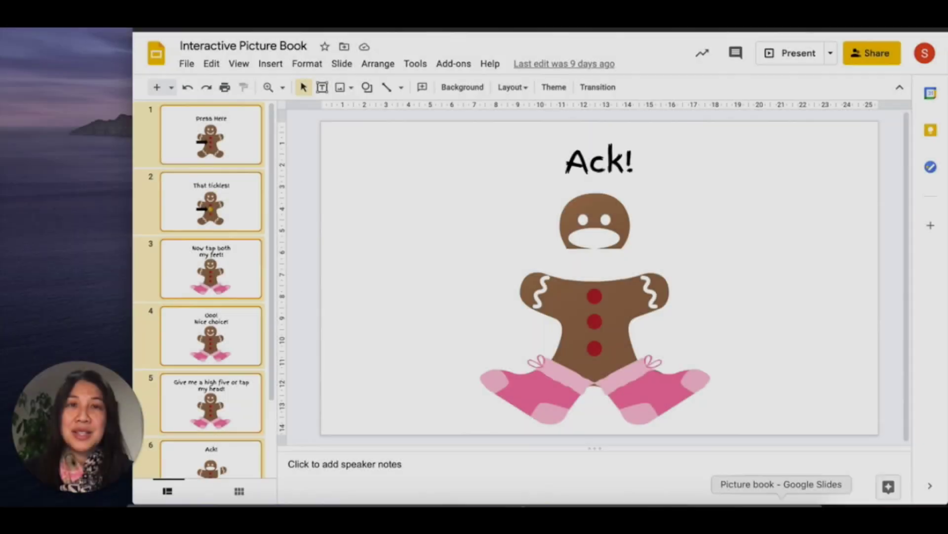
click(781, 500)
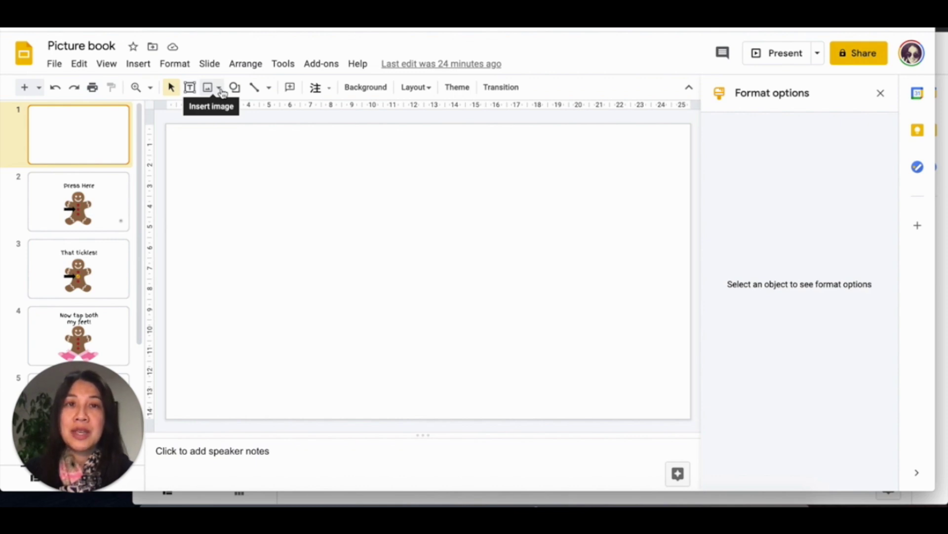
Show the gingerbread image's two Fade in (On click) animations on the Press Here slide.
scroll(101, 257, down, 4)
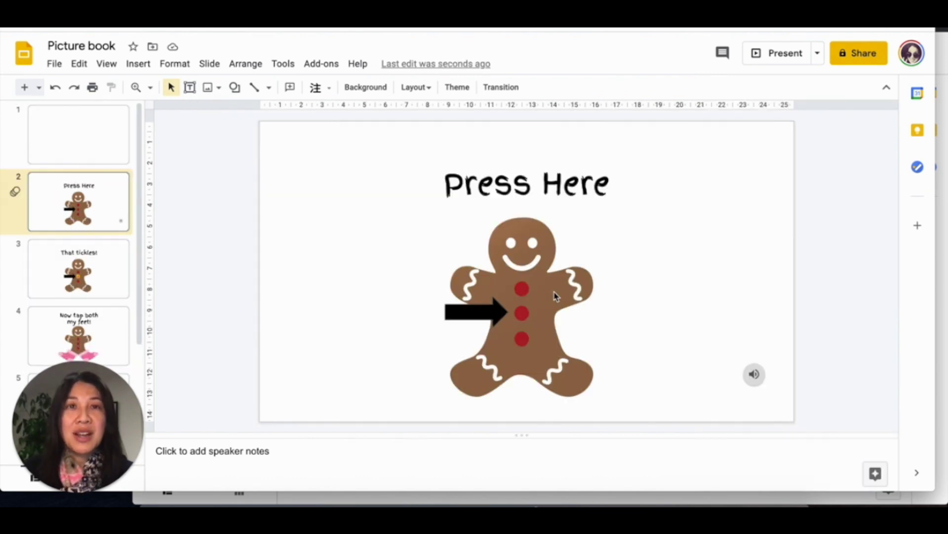
click(556, 296)
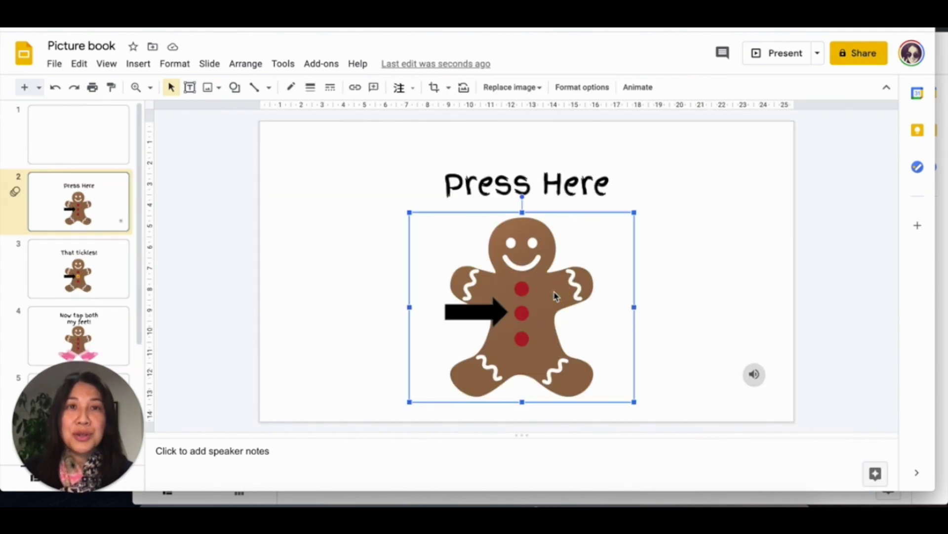
click(138, 63)
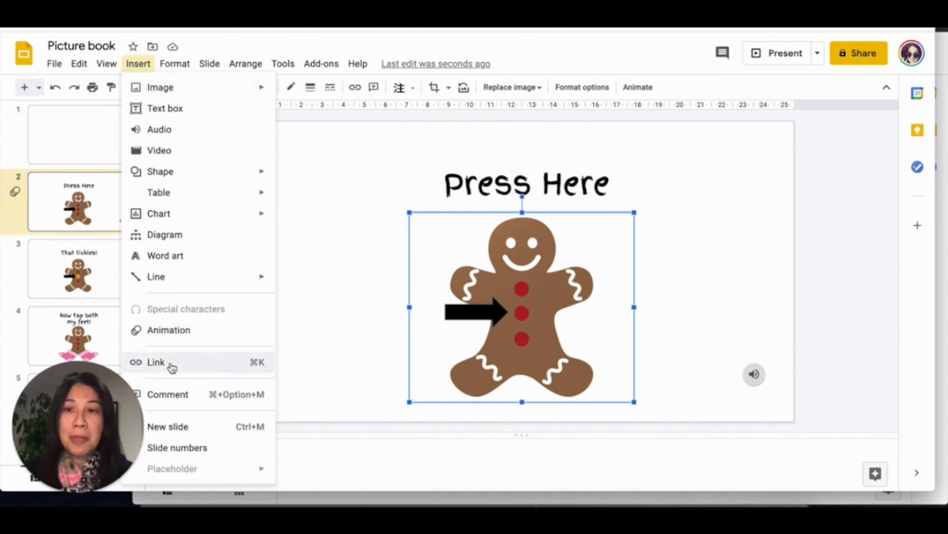
click(172, 335)
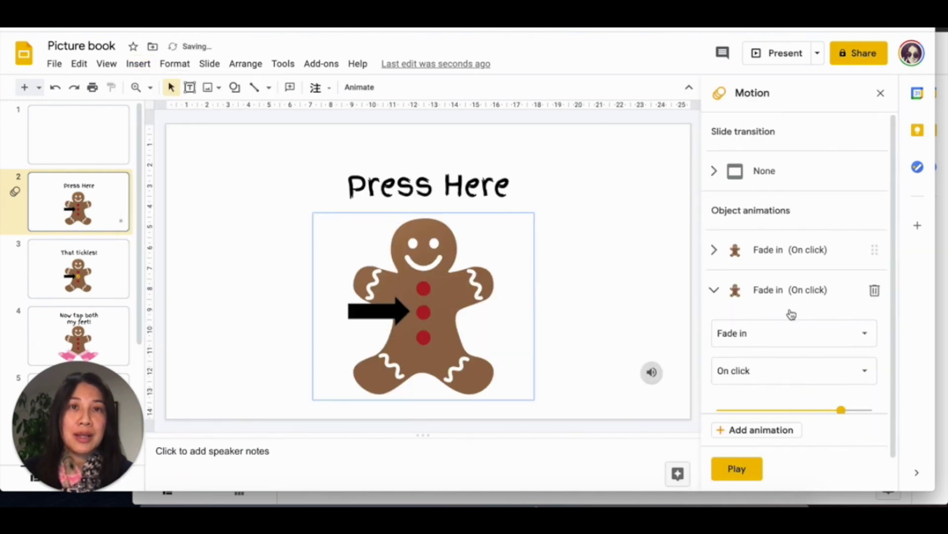
scroll(790, 313, down, 1)
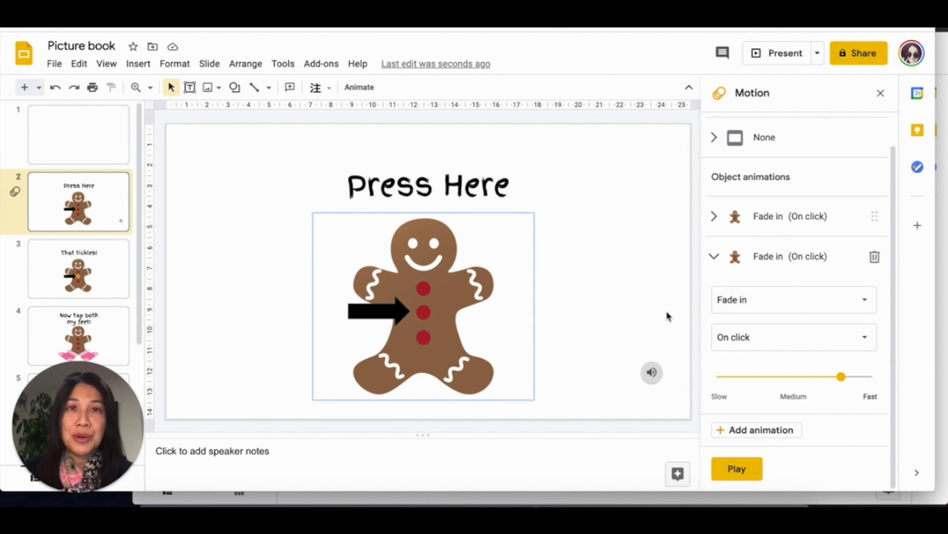
click(494, 237)
click(141, 64)
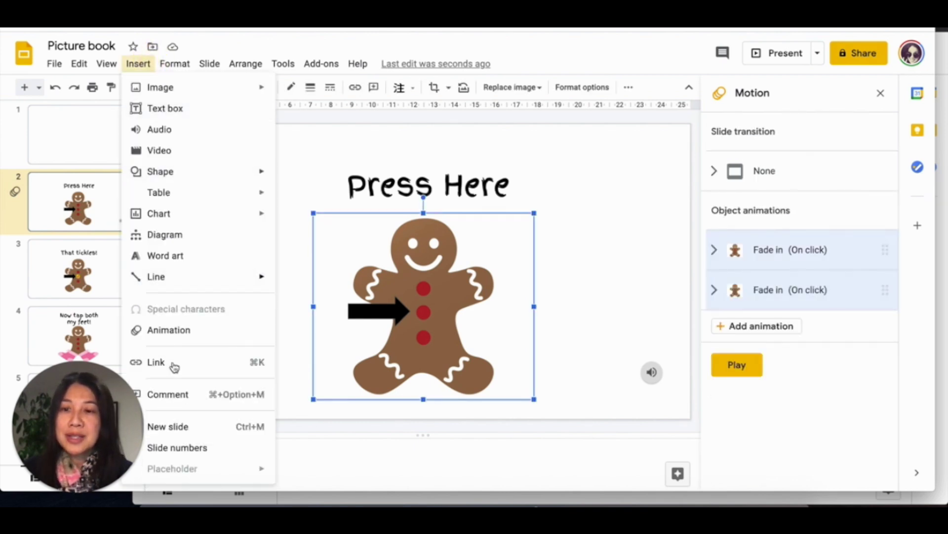
Review the slides available as link targets without linking, then present from slide 2.
click(269, 363)
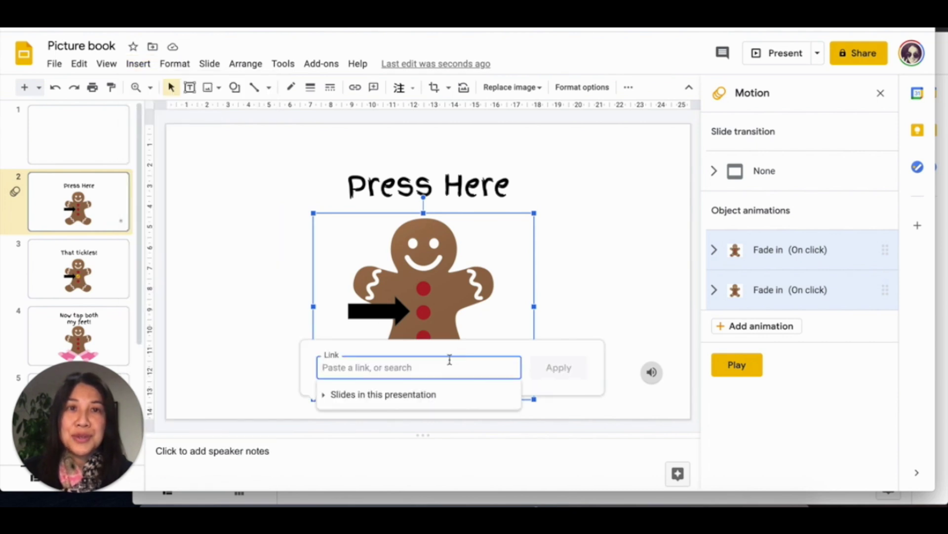
click(428, 396)
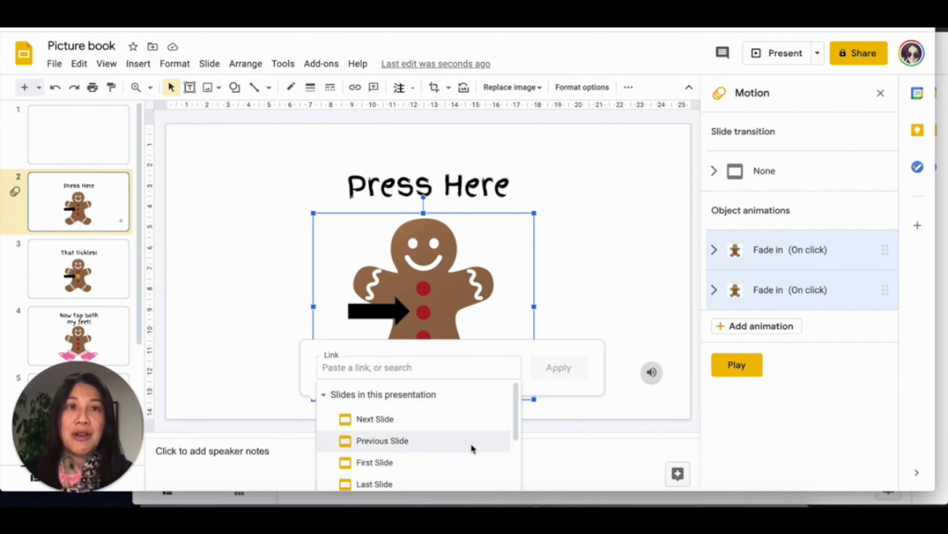
scroll(470, 448, down, 2)
scroll(470, 449, down, 1)
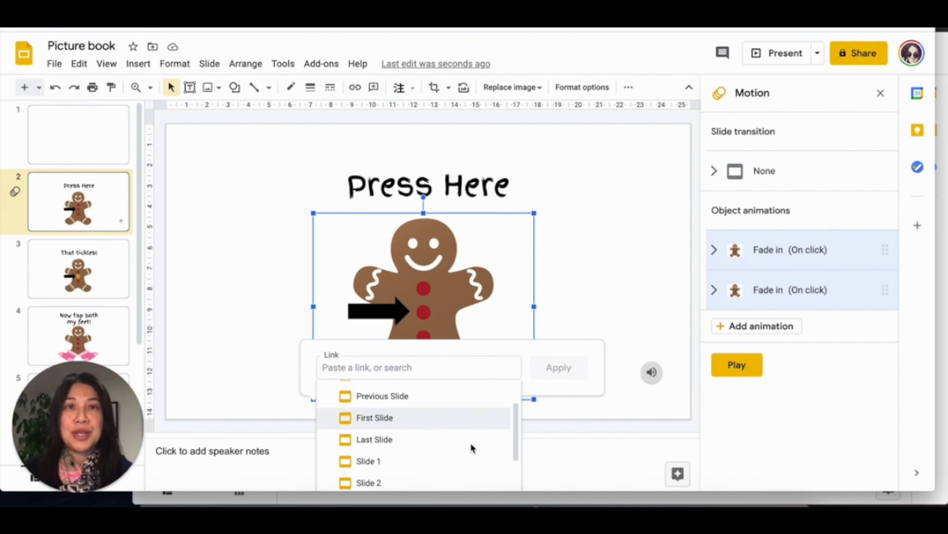
click(879, 99)
click(879, 101)
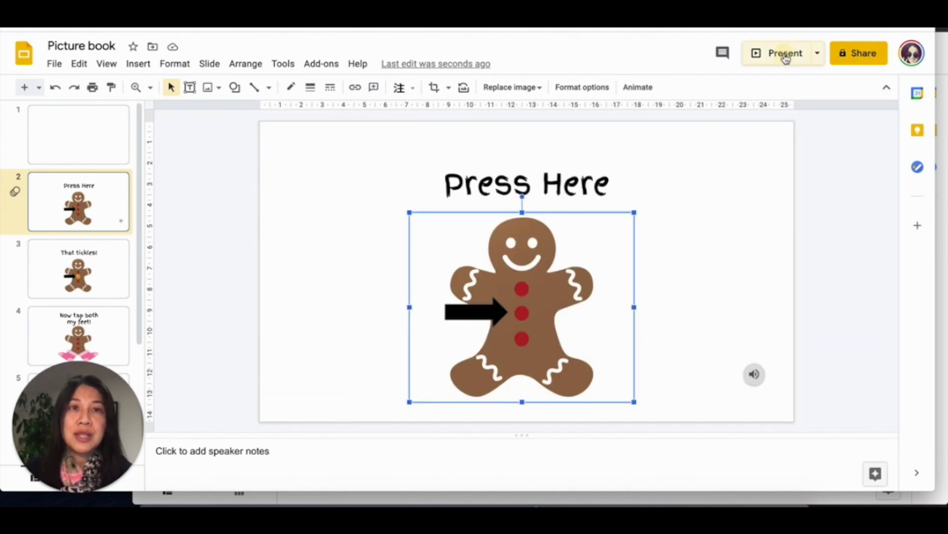
click(783, 54)
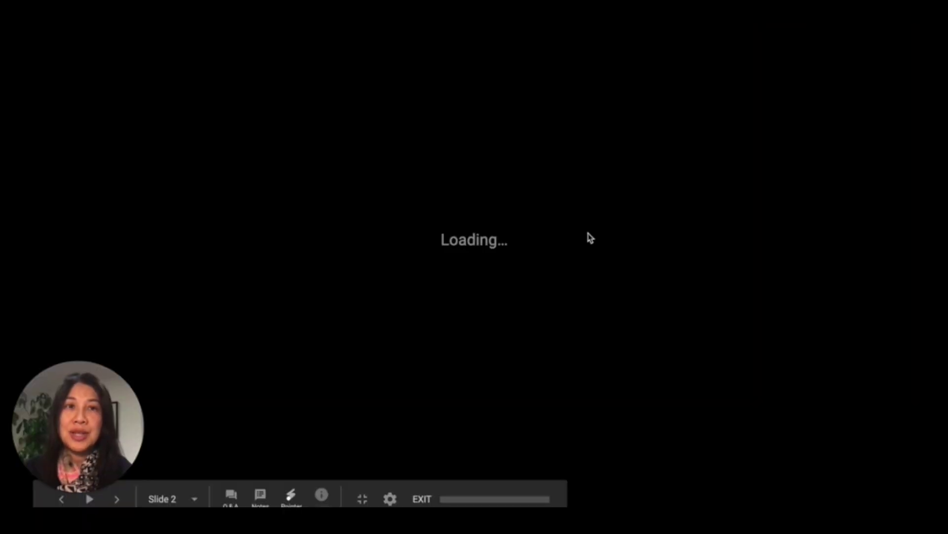